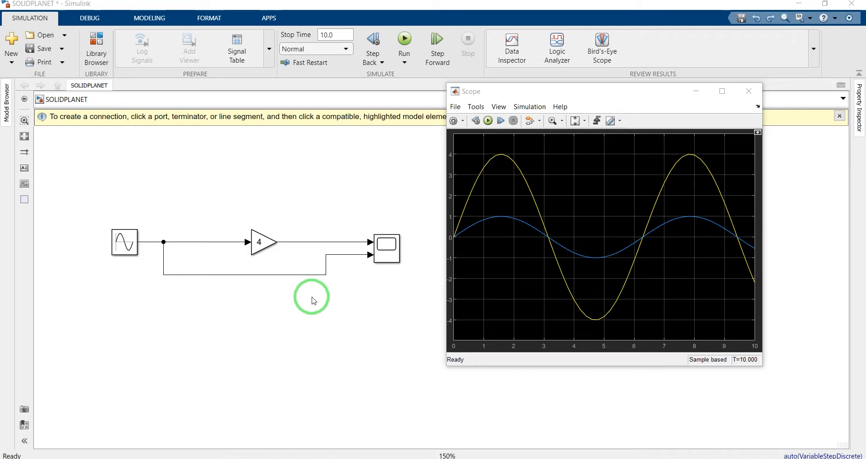
Move the Gain block out of the signal line to above the model and comment it out
drag(265, 242, 299, 210)
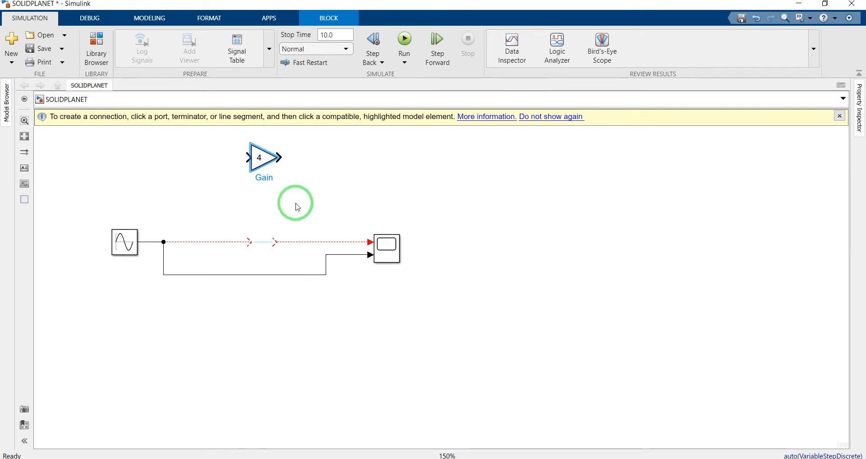
click(260, 159)
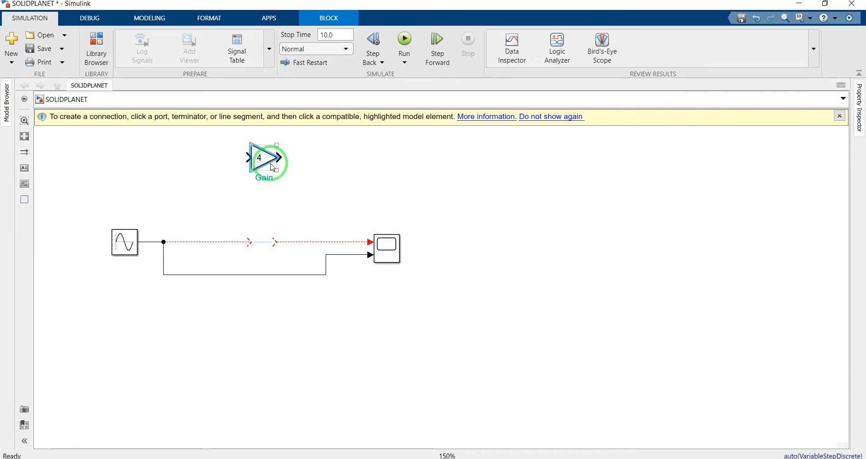
key(Delete)
key(ctrl+z)
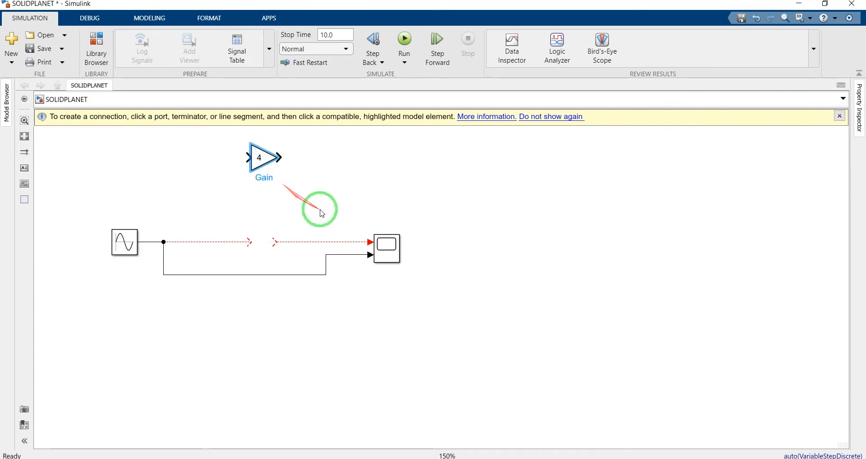
click(261, 159)
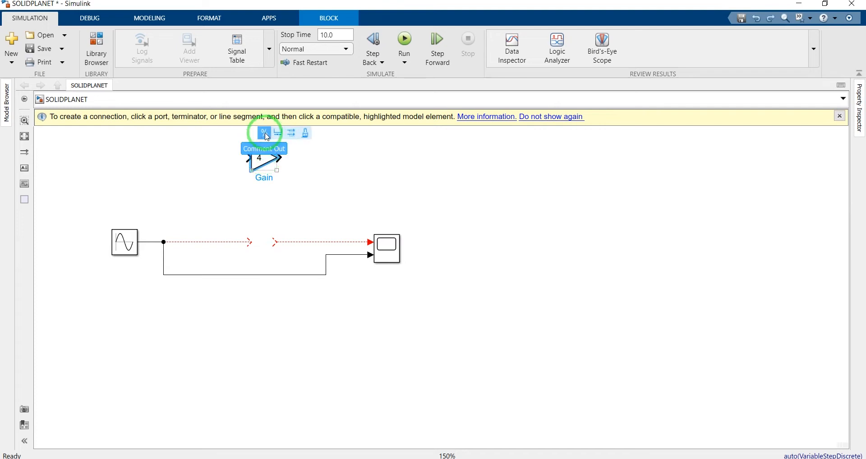
click(266, 134)
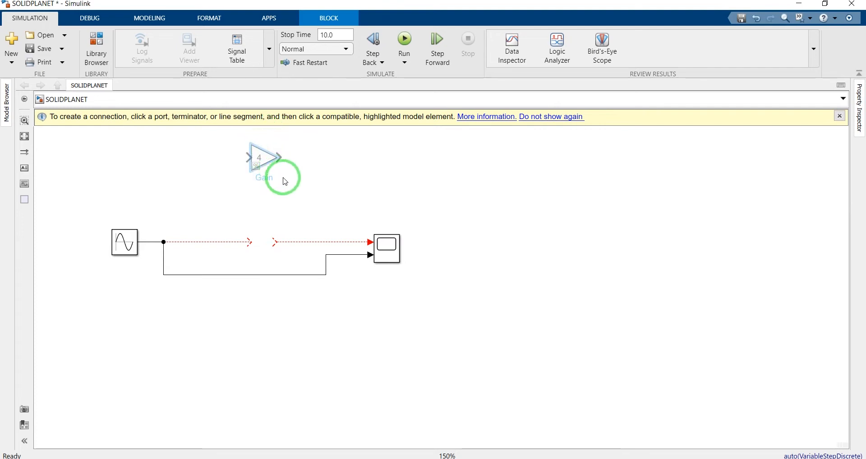
Move the sine wave, scope and their wiring further below the Gain block, and dismiss the connection hint banner
drag(429, 319, 133, 289)
click(261, 165)
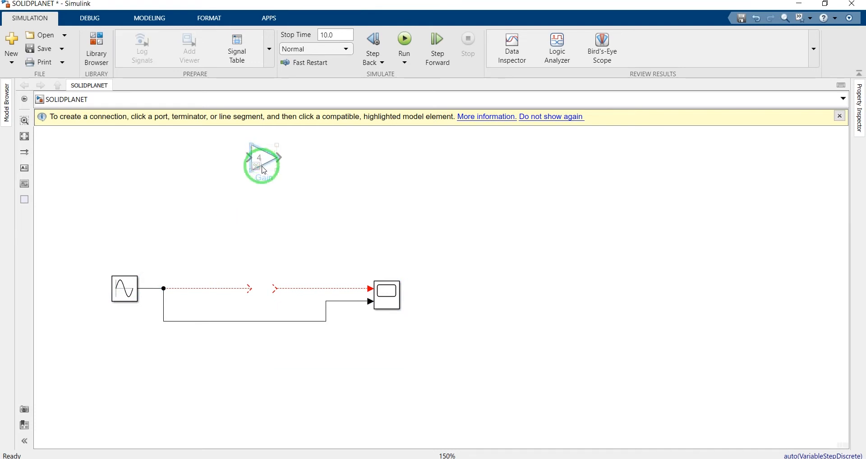
drag(262, 166, 261, 169)
click(311, 174)
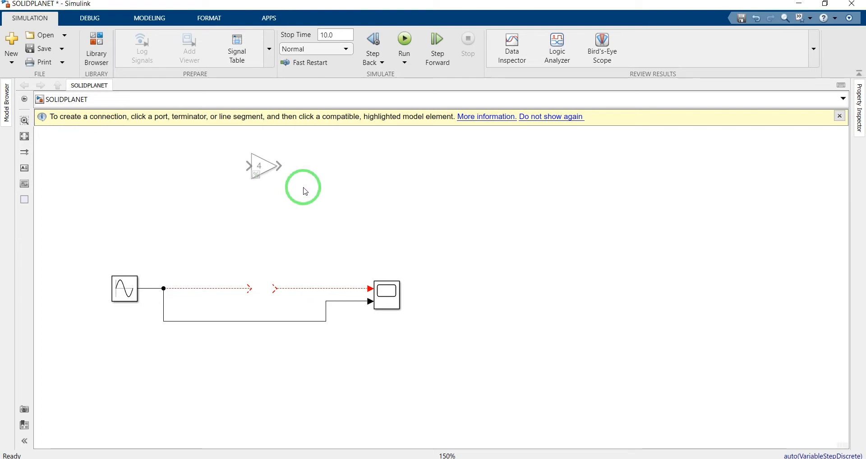
click(263, 165)
mouse_move(264, 150)
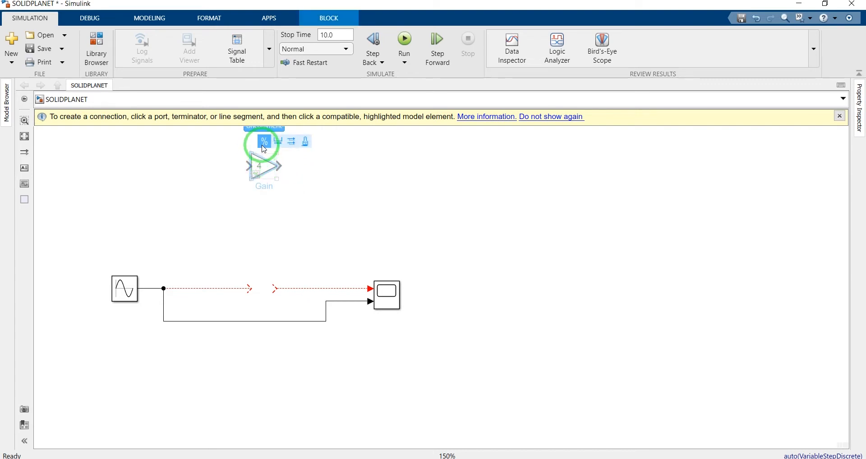
click(296, 187)
click(839, 116)
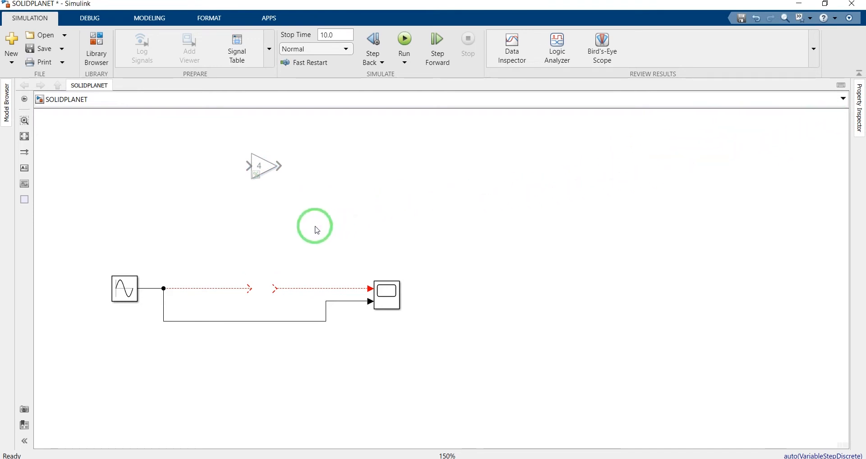
Shorten both broken line ends to widen the gap before the scope, and shift the bypass line's vertical segment
click(275, 287)
drag(276, 286, 186, 289)
click(303, 264)
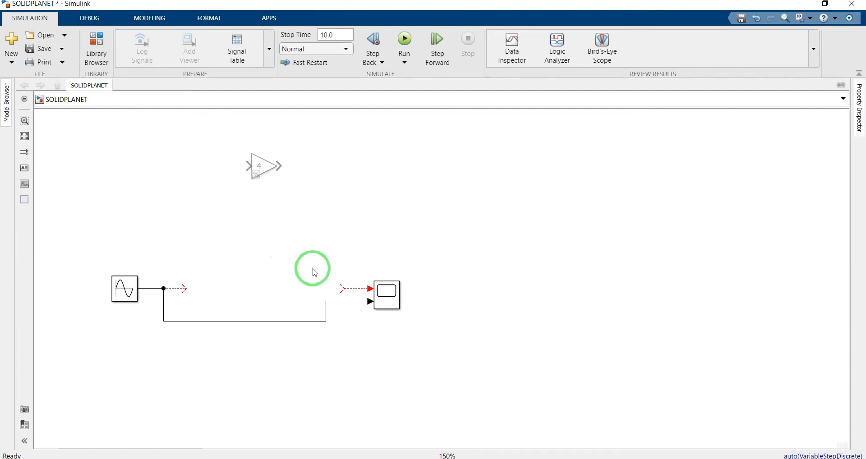
drag(338, 301, 341, 319)
click(358, 342)
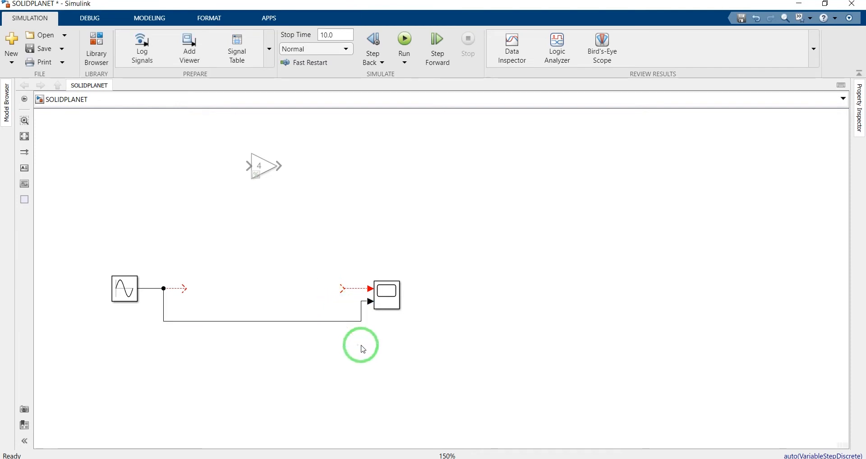
drag(363, 317, 302, 311)
Add a Transfer Fcn block from the Continuous library near the gap between the sine wave and the scope
click(101, 50)
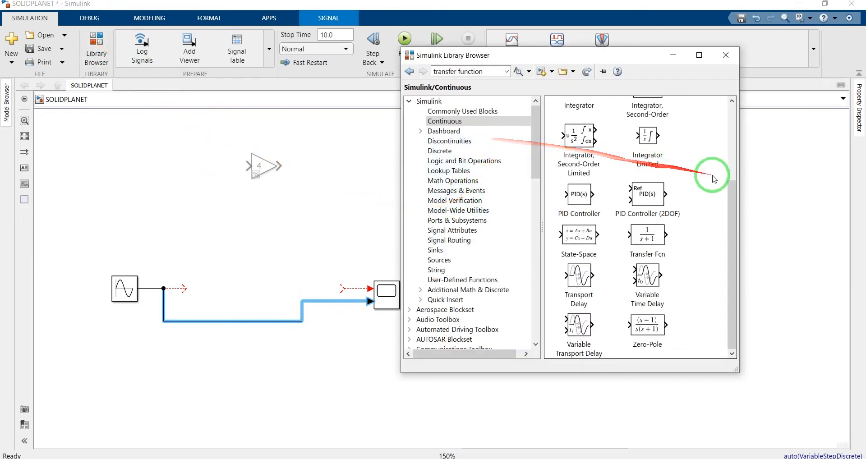
drag(654, 241, 291, 261)
click(354, 226)
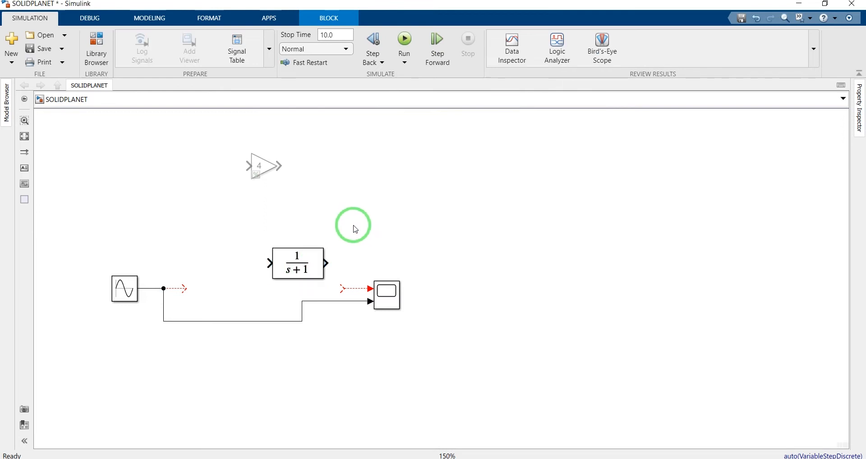
mouse_move(313, 269)
mouse_down()
mouse_move(291, 276)
mouse_move(307, 276)
mouse_up()
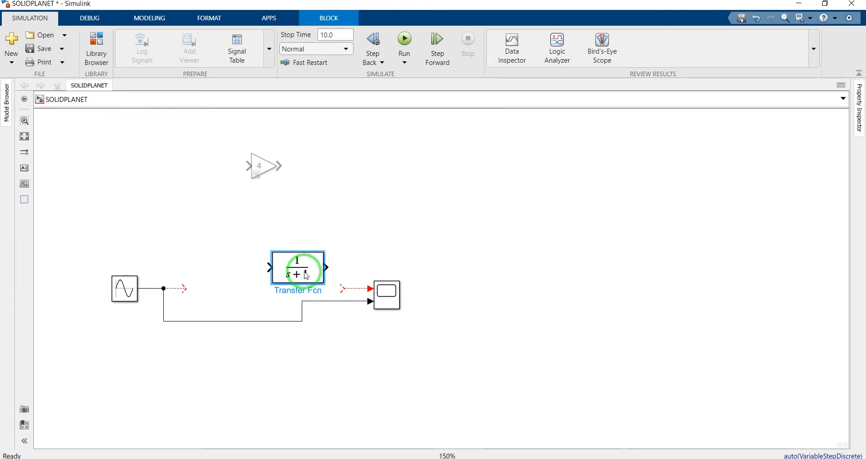
Set the Transfer Fcn block's denominator coefficients to [1 5 6]
double_click(306, 276)
click(344, 271)
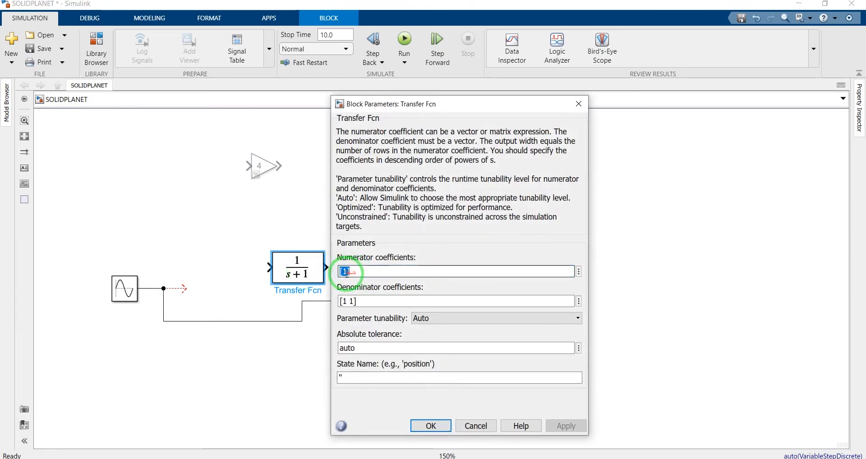
triple_click(348, 300)
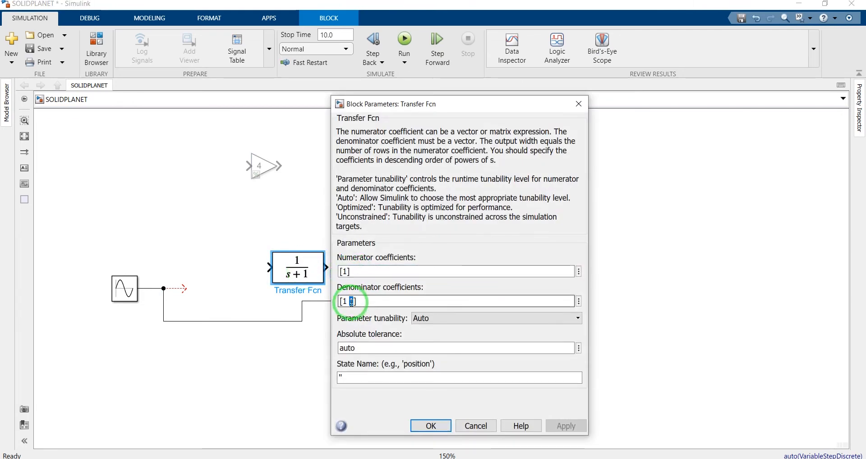
drag(351, 301, 361, 302)
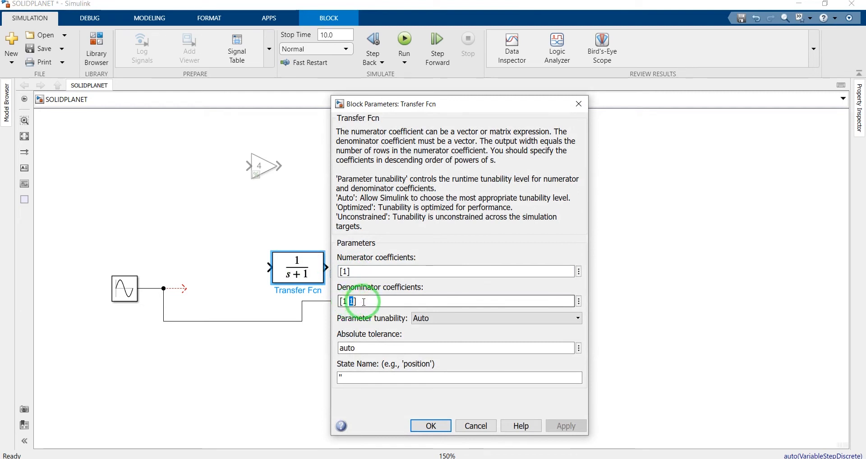
text(5 6)
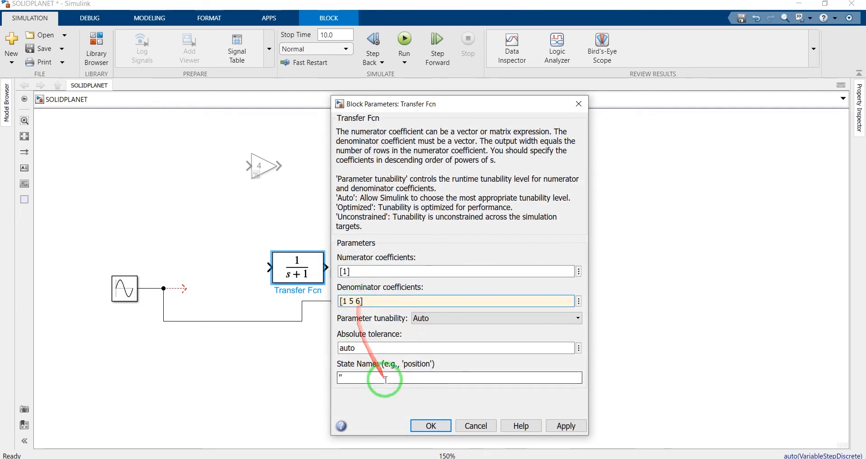
click(423, 426)
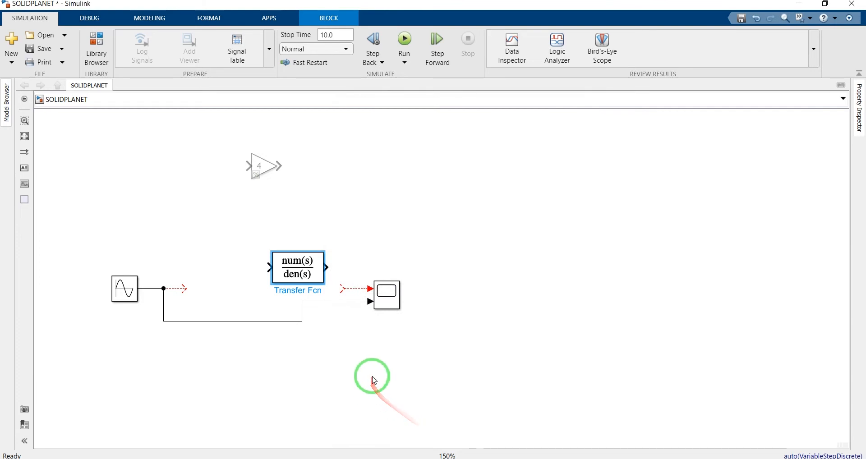
Enlarge the Transfer Fcn block to fit its full expression and align it so its output connects to the scope's upper input
click(323, 348)
click(285, 269)
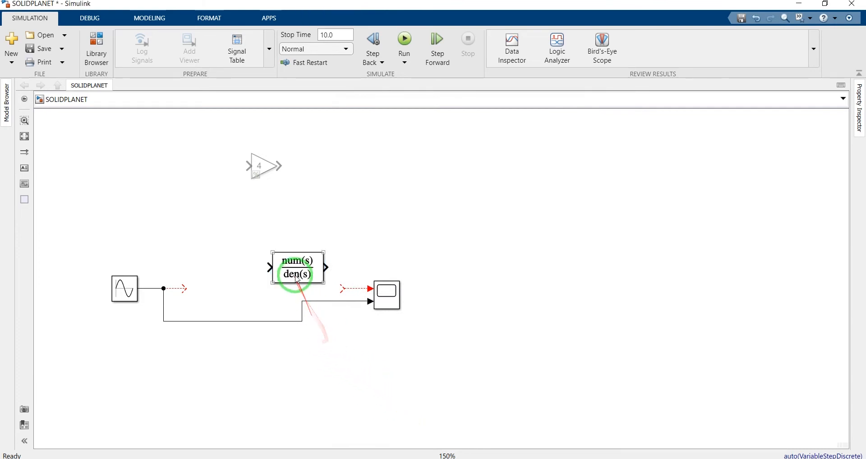
drag(272, 253, 236, 236)
click(343, 213)
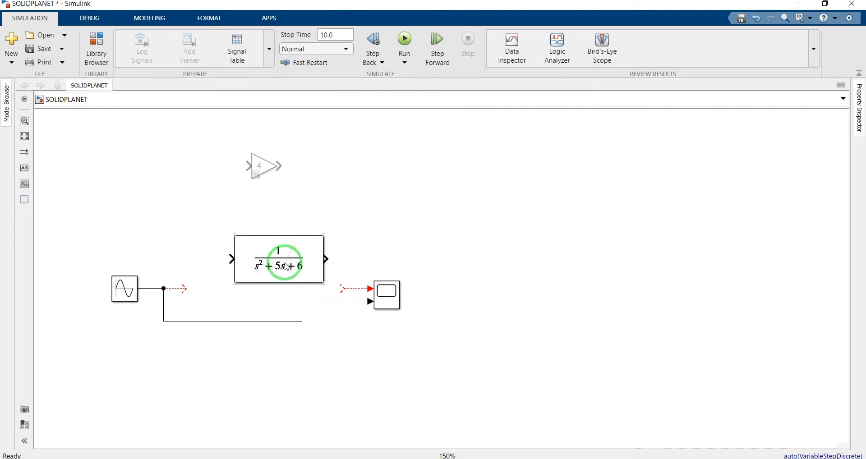
drag(289, 266, 308, 294)
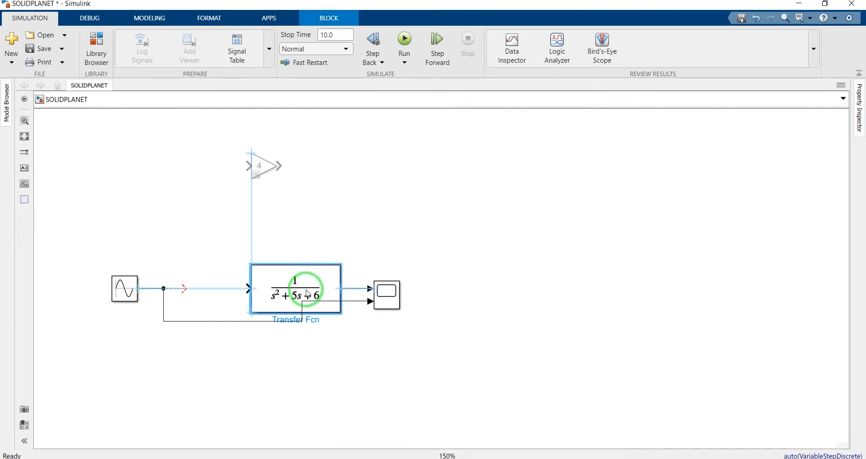
click(334, 214)
Rename the Transfer Fcn block to Plant
click(318, 300)
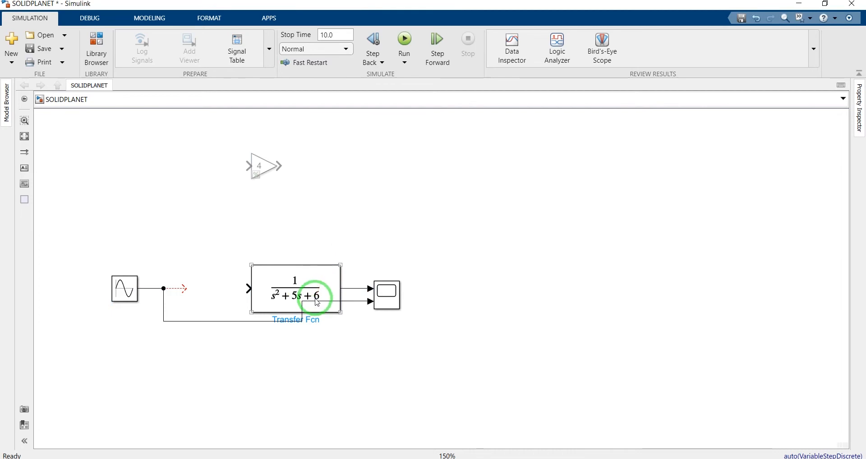
click(311, 313)
double_click(311, 320)
text(Plant)
click(301, 369)
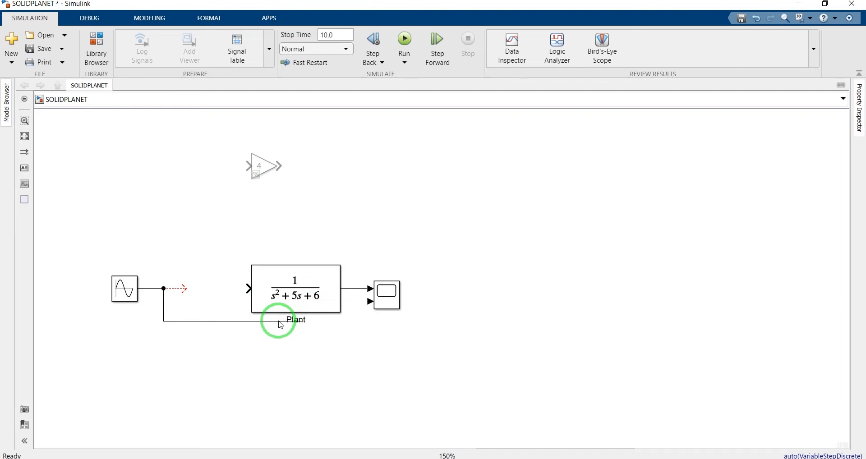
Auto-route the bypass line around the Plant block and move its horizontal segment above the block
click(279, 322)
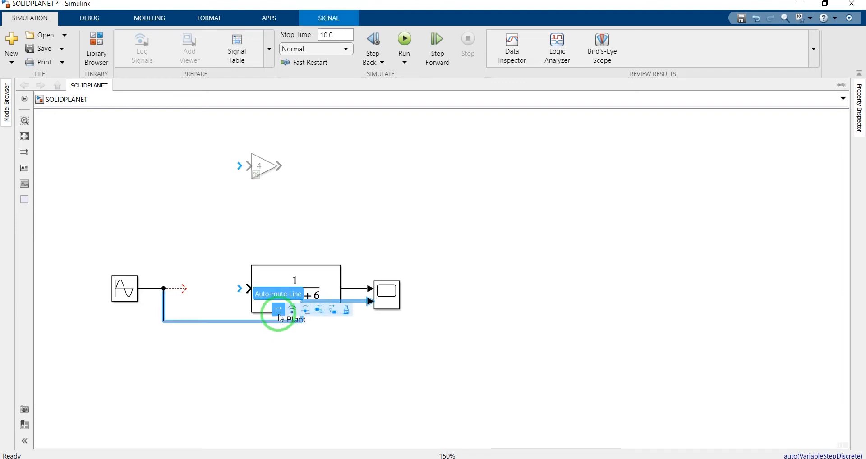
click(279, 311)
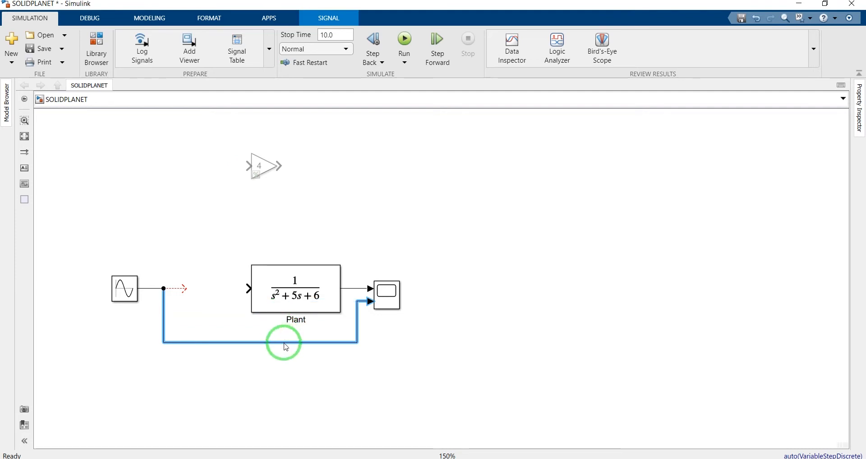
drag(287, 345, 289, 253)
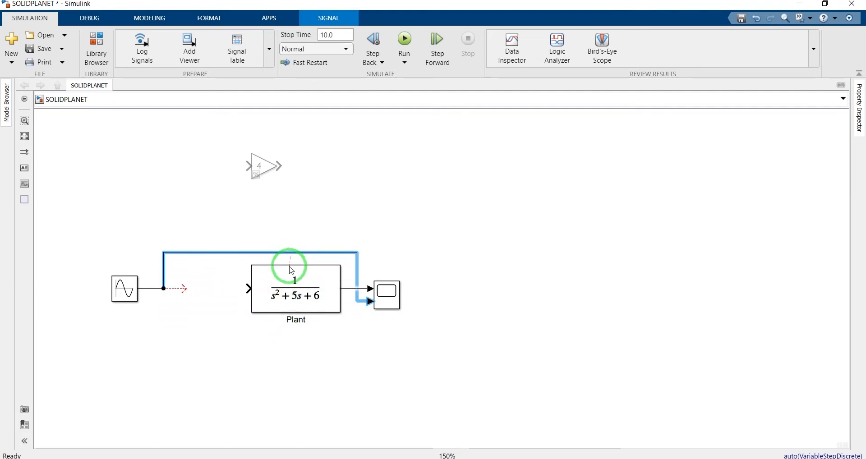
click(221, 344)
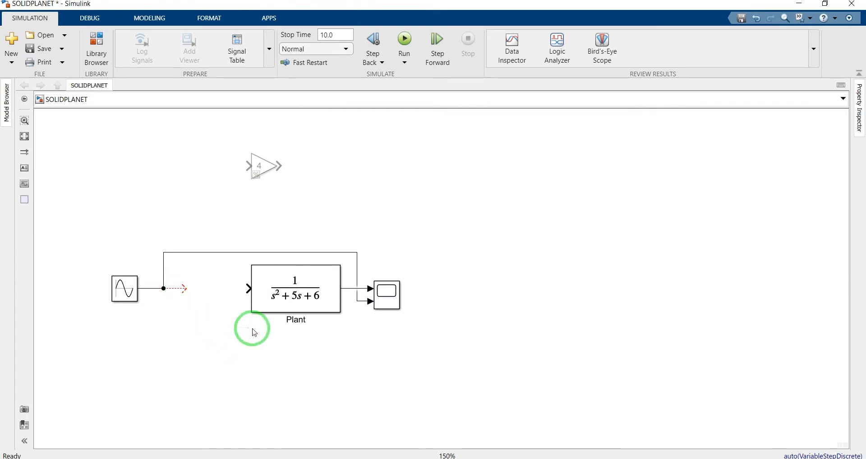
Search the block library for PID and place a PID Controller at the open end of the sine wave line
click(94, 47)
double_click(479, 72)
text(PI)
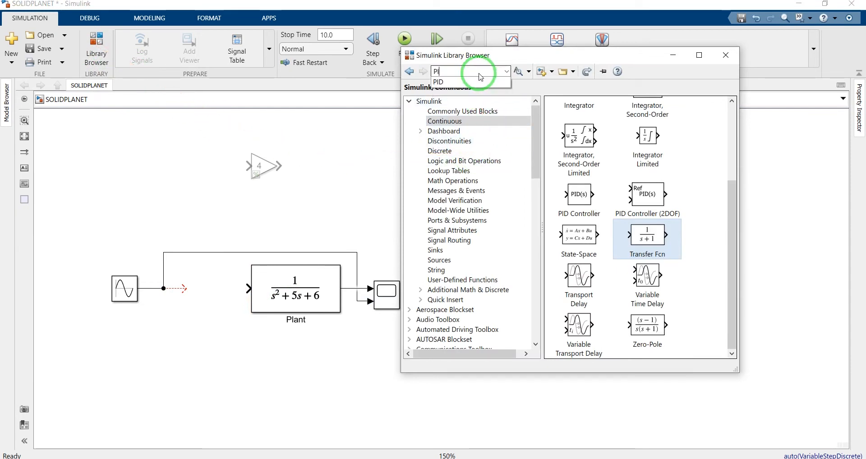
key(Return)
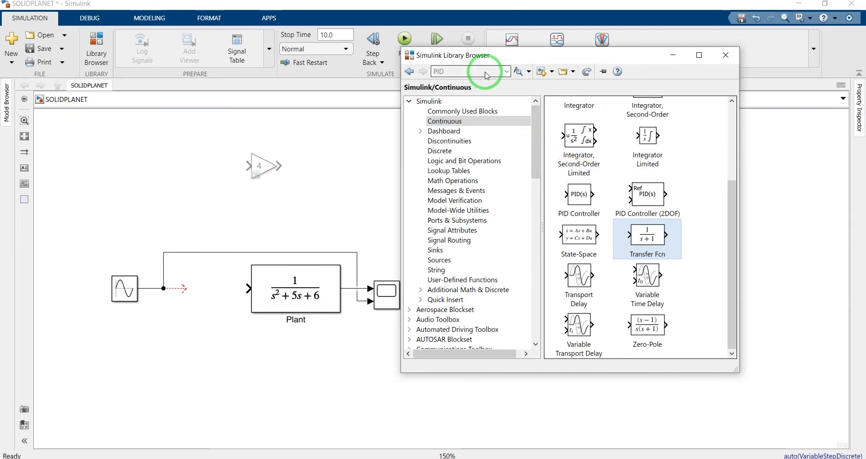
key(Return)
drag(584, 140, 203, 294)
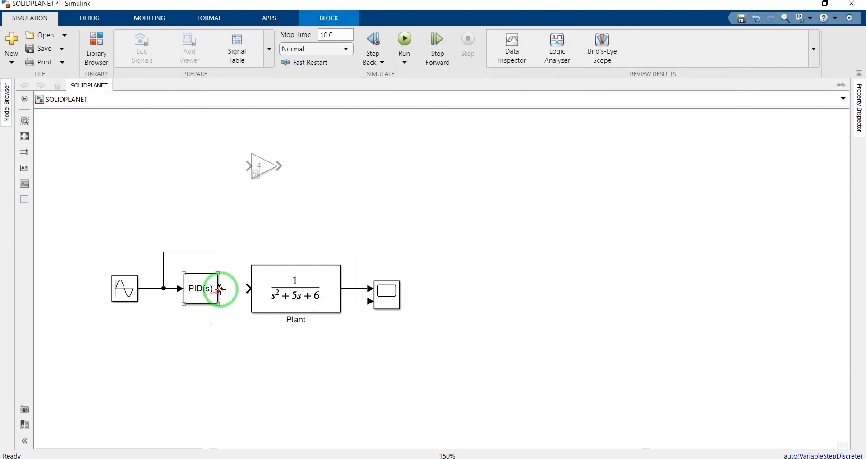
Connect the PID Controller's output to the Plant input and shift the controller slightly closer to the Plant
click(220, 288)
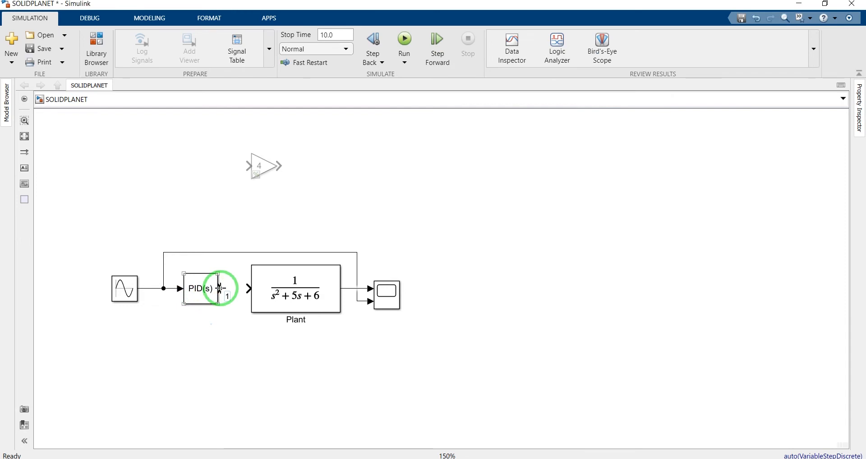
drag(220, 288, 246, 289)
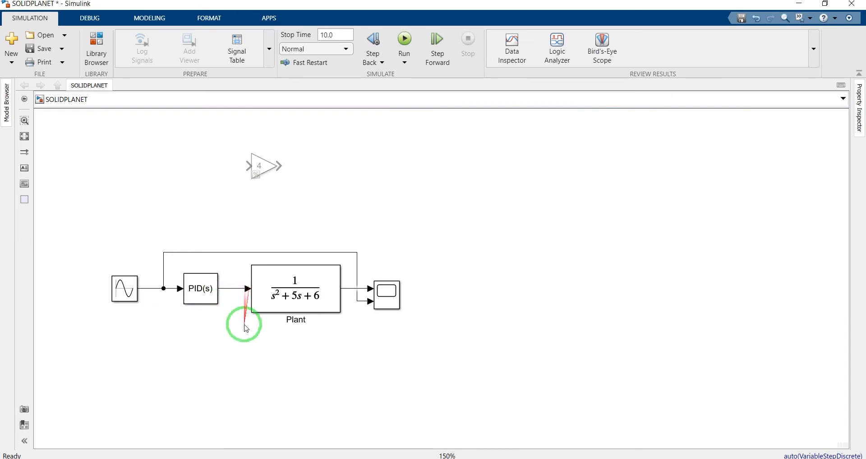
click(206, 293)
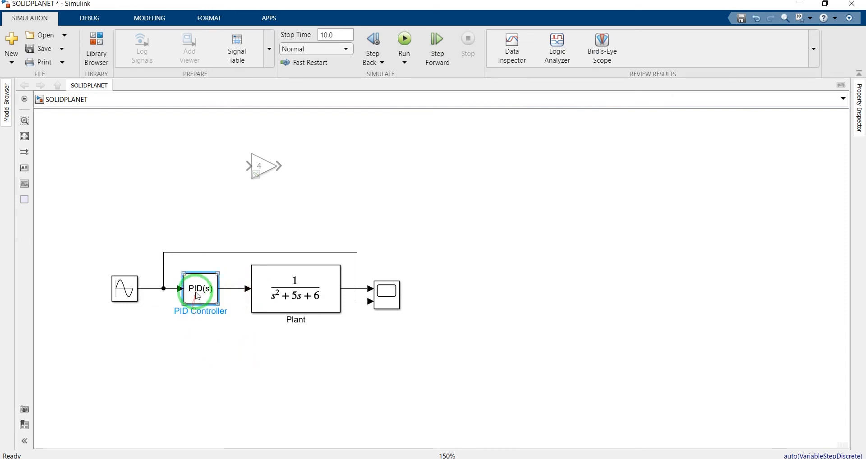
click(244, 363)
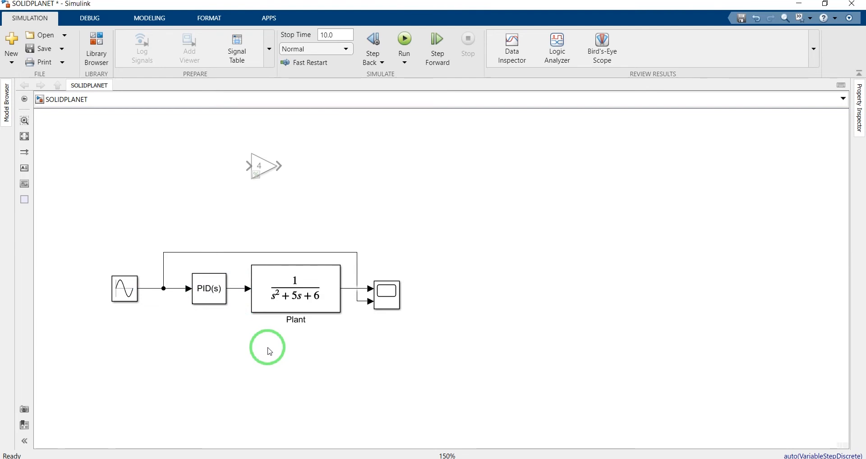
Reroute the bypass line's horizontal segment below the Plant block and shift the Scope farther away from the Plant
drag(253, 252, 256, 347)
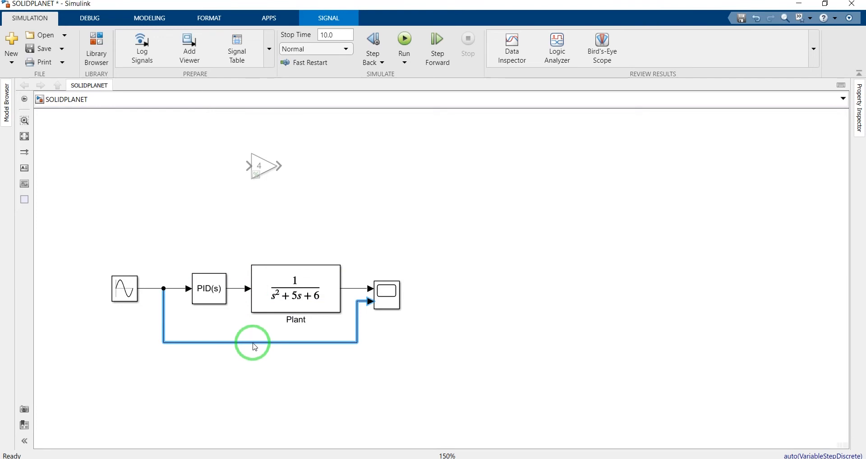
click(273, 372)
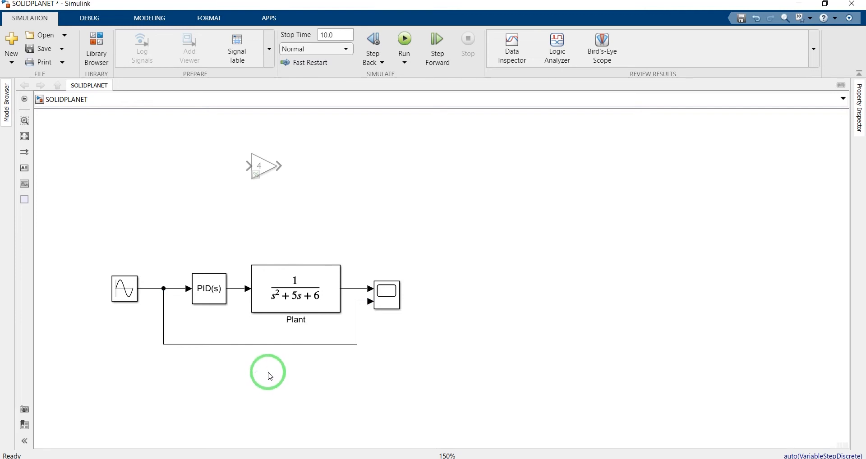
click(377, 305)
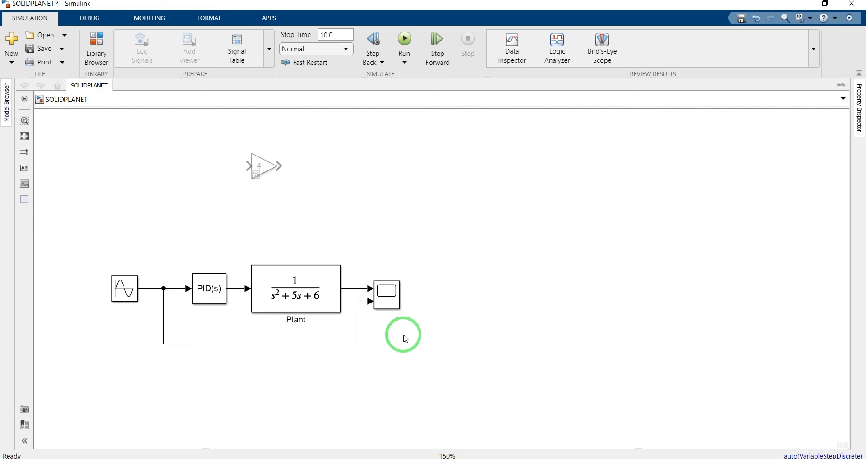
drag(387, 294, 423, 296)
click(421, 361)
click(295, 274)
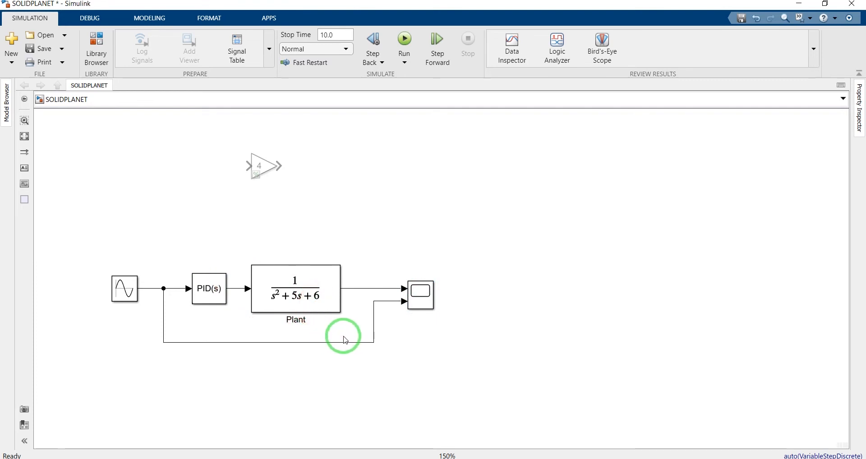
Open the Scope, run the simulation with the sine wave input, and move the Scope window clear of the model
double_click(418, 296)
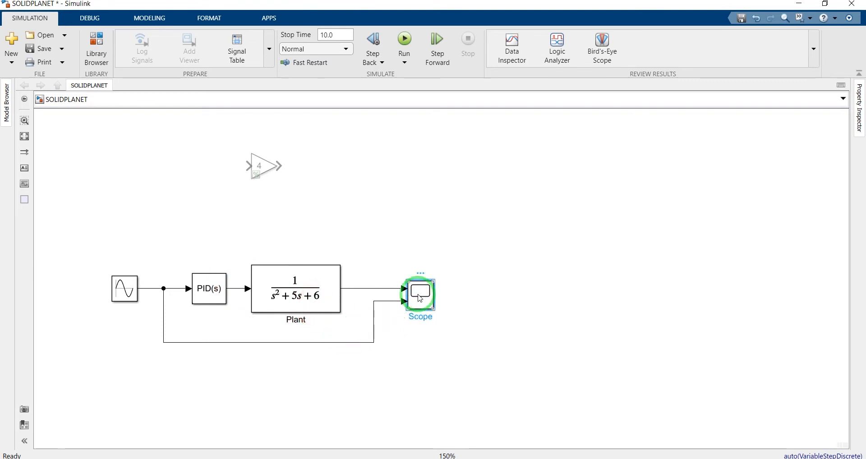
click(487, 121)
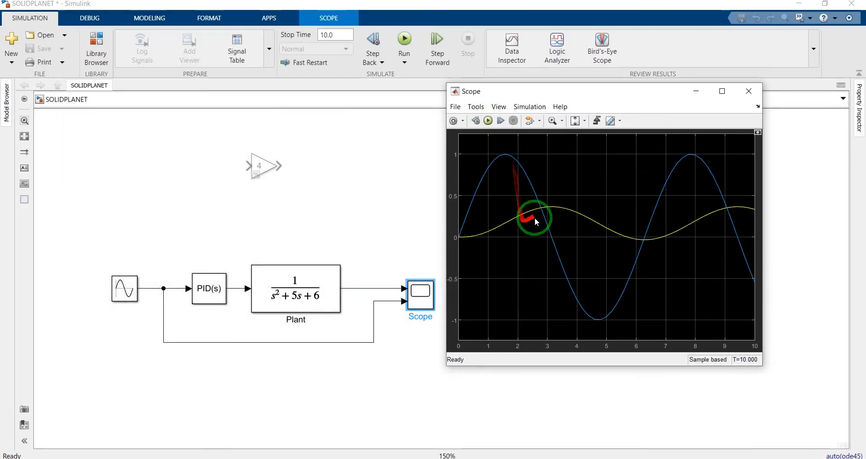
drag(535, 94, 574, 67)
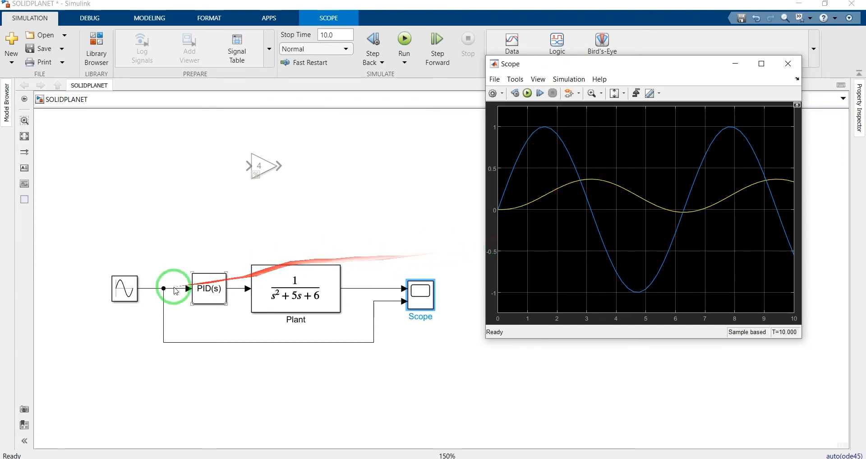
Replace the Sine Wave block with a Step block from the Sources library, placed at the open end of the input line
click(130, 302)
key(Delete)
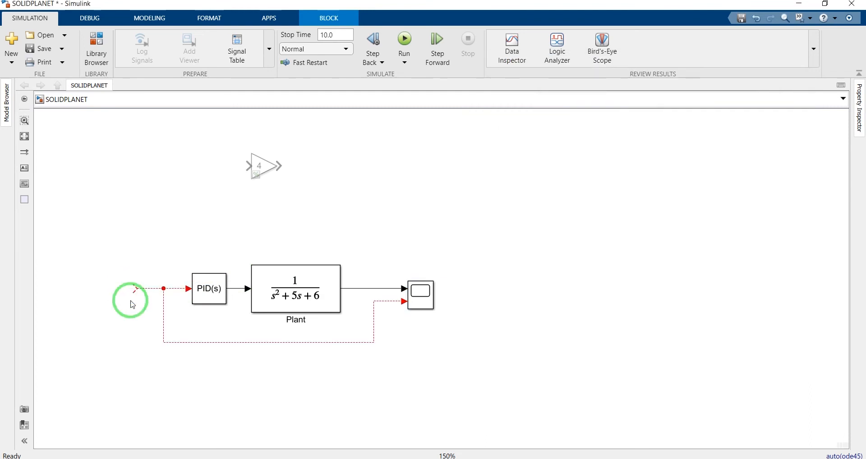
click(97, 37)
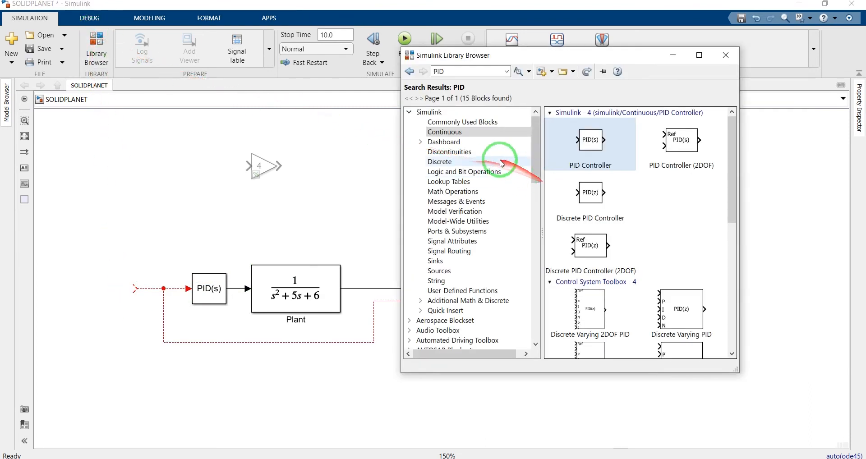
click(445, 271)
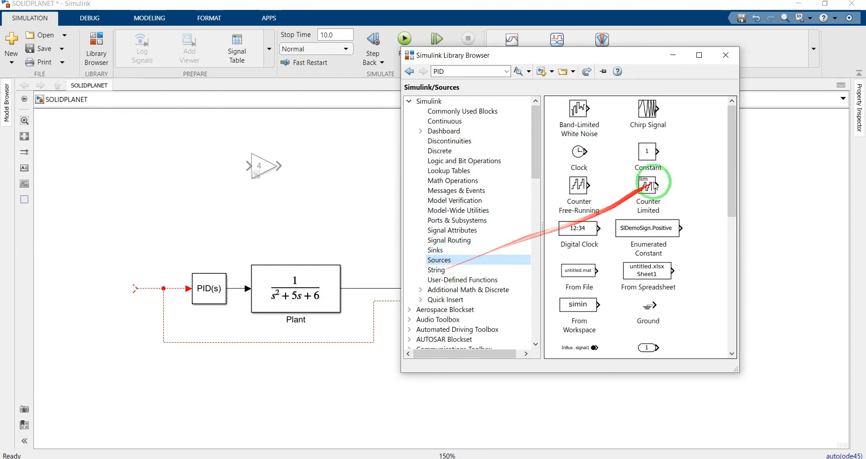
drag(728, 146, 721, 304)
drag(572, 298, 124, 295)
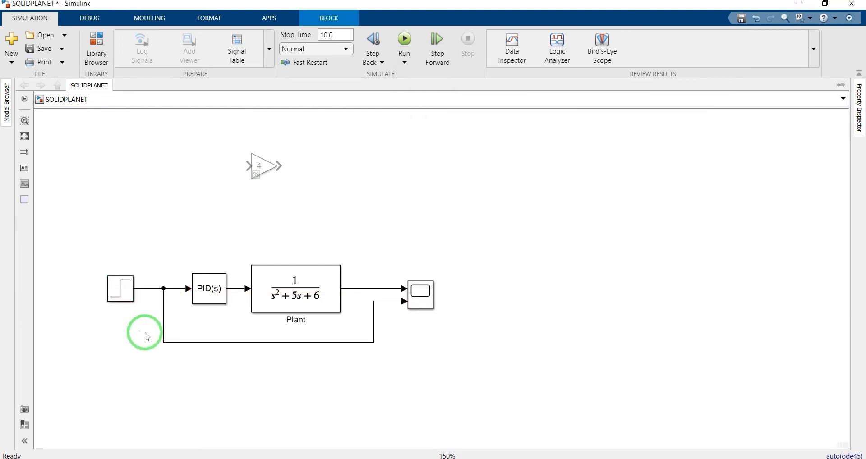
Open the Scope and run the simulation to view the open-loop step response, then return to the model
double_click(420, 294)
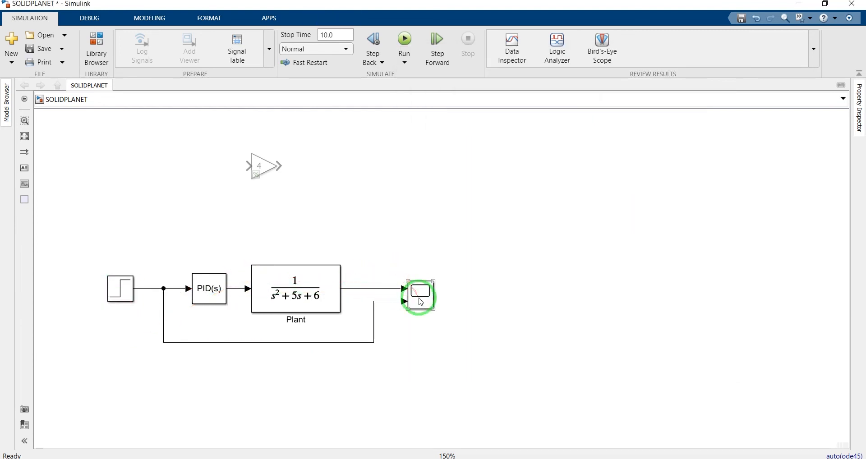
click(527, 93)
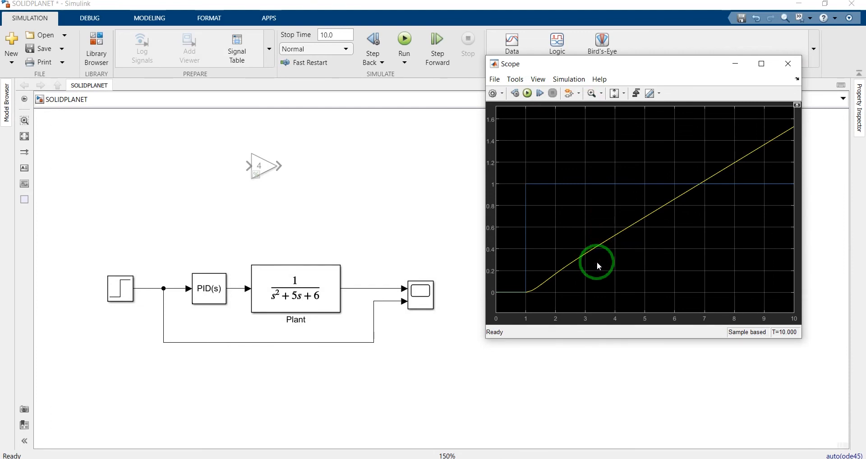
click(276, 226)
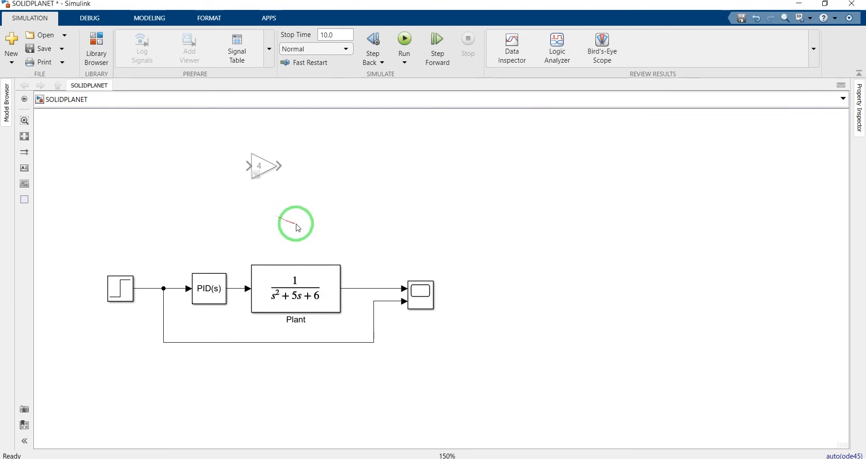
Search the block library for sum and place a Sum block in the free space above the PID Controller
click(97, 45)
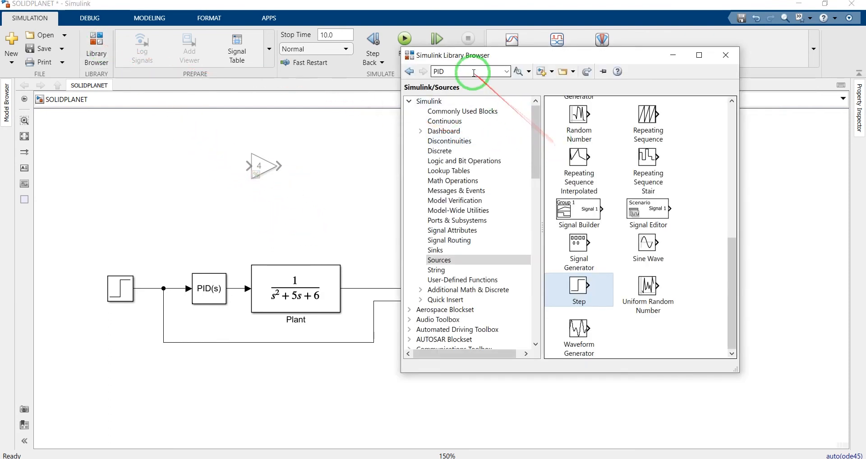
text(sum)
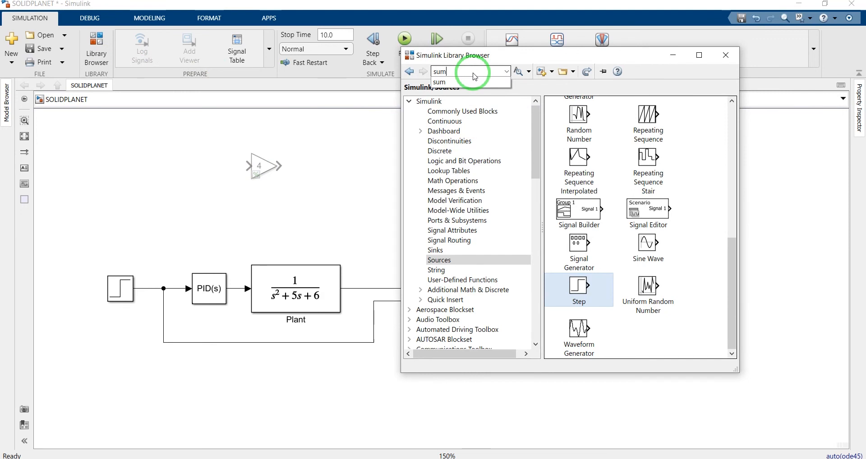
key(Return)
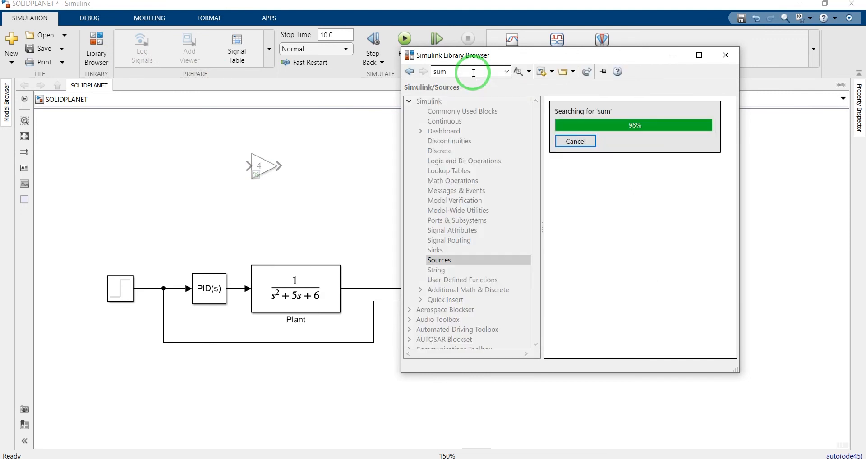
drag(614, 131, 214, 227)
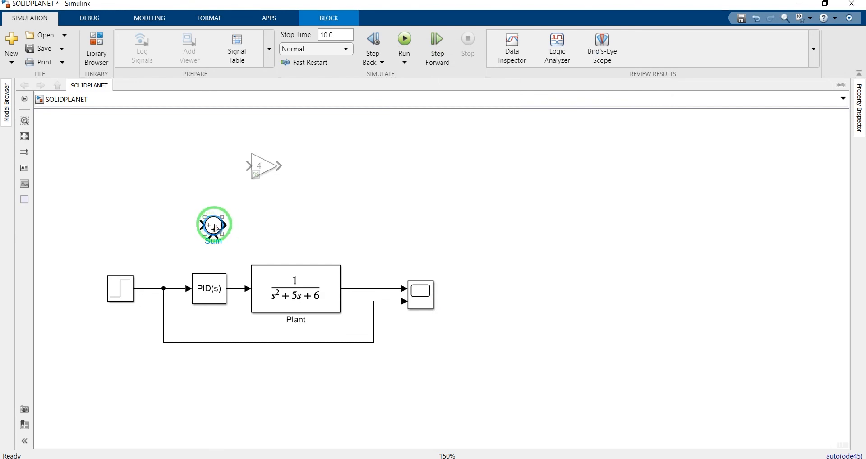
Set the Sum block's list of signs to |+-
double_click(215, 227)
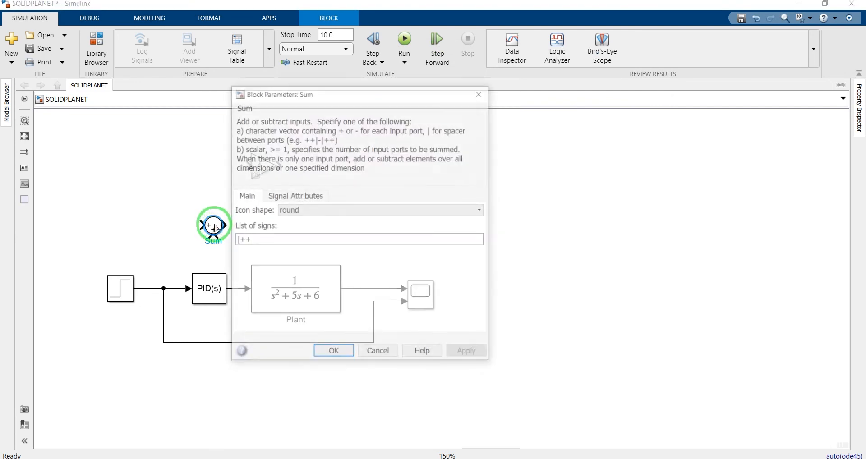
click(253, 240)
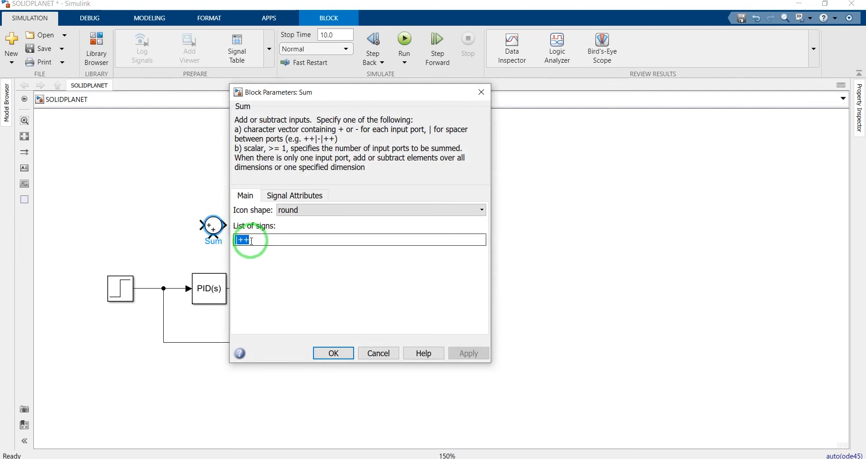
text(-)
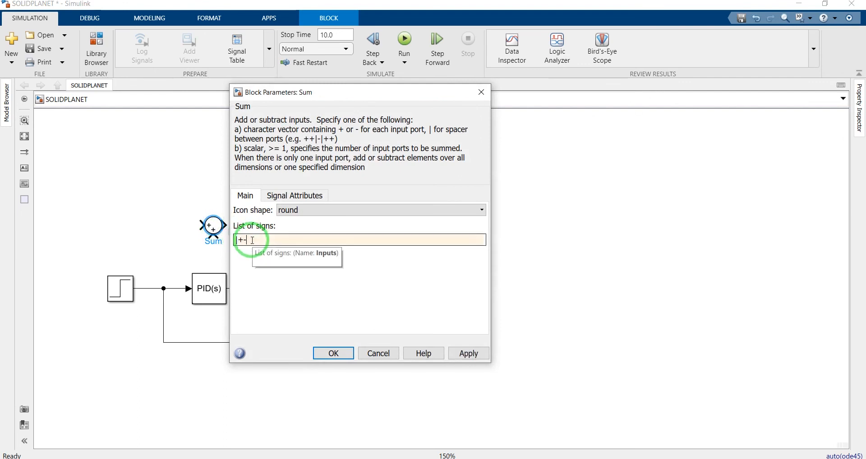
click(334, 353)
click(306, 398)
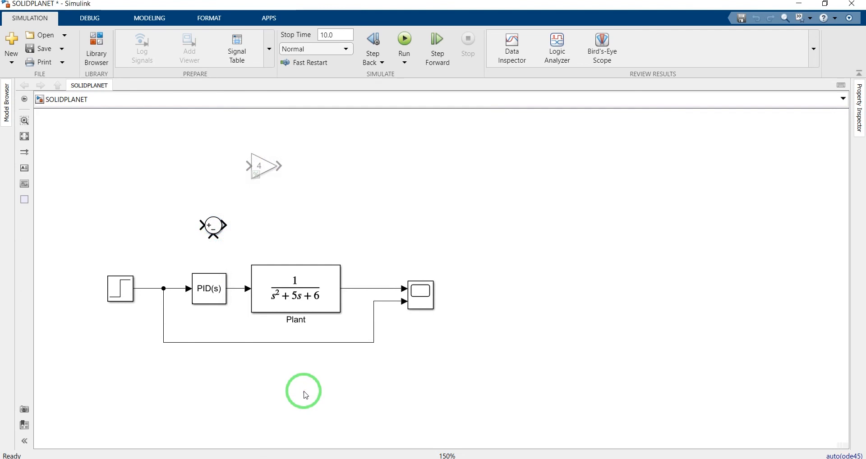
Shift the input line's branch point closer to the Step block and position the Sum block on the line before the PID Controller
click(215, 229)
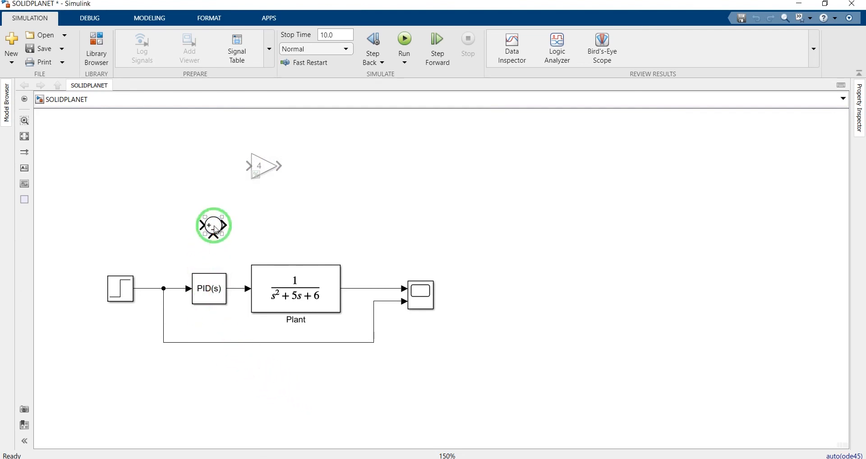
drag(216, 230, 167, 249)
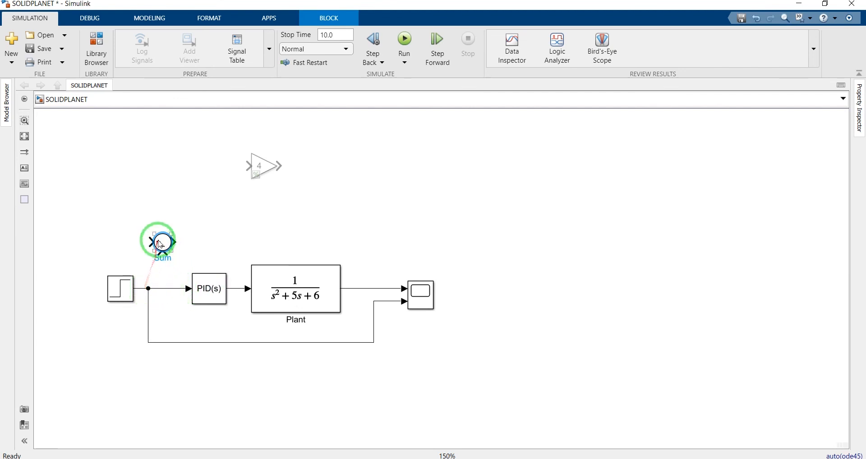
drag(160, 241, 174, 287)
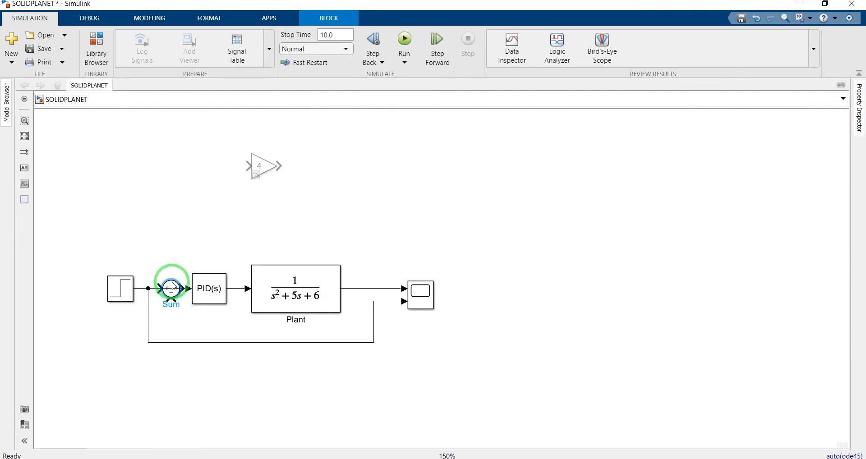
click(171, 219)
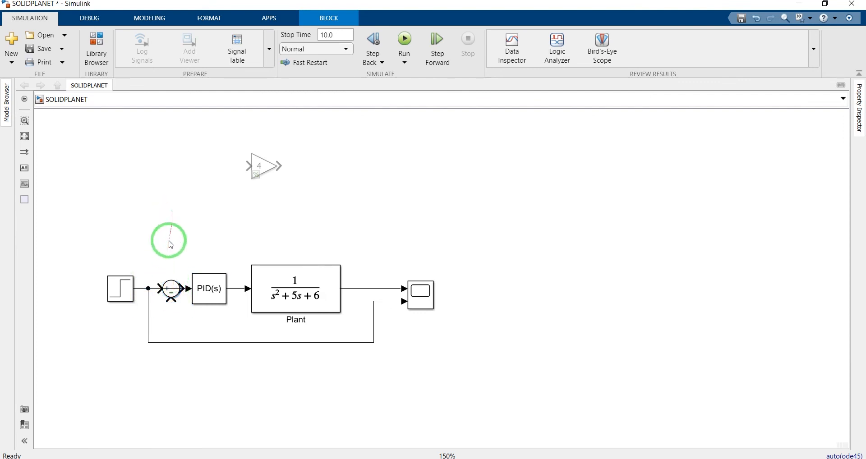
drag(172, 288, 159, 214)
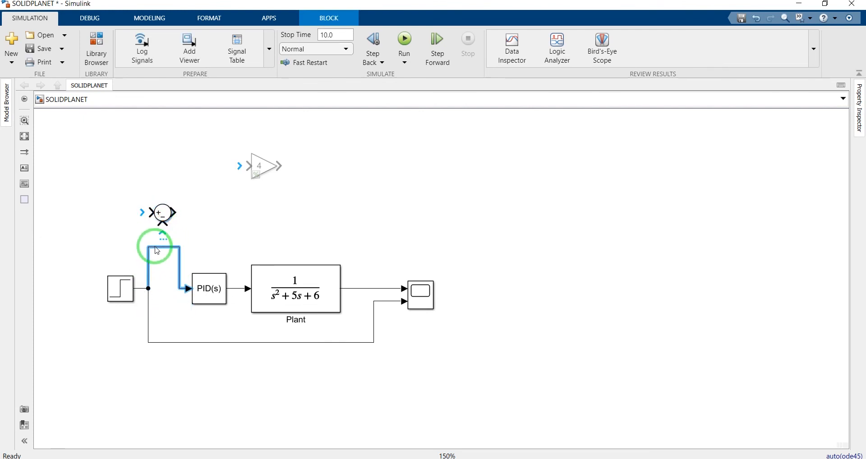
drag(163, 211, 173, 288)
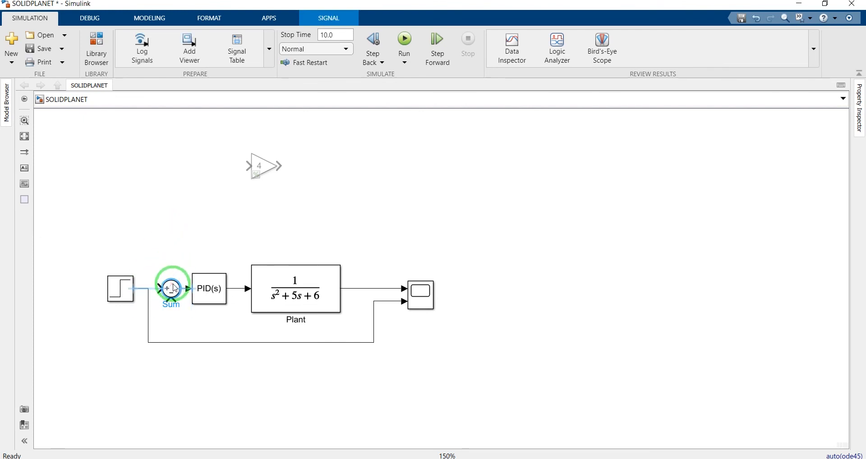
click(170, 290)
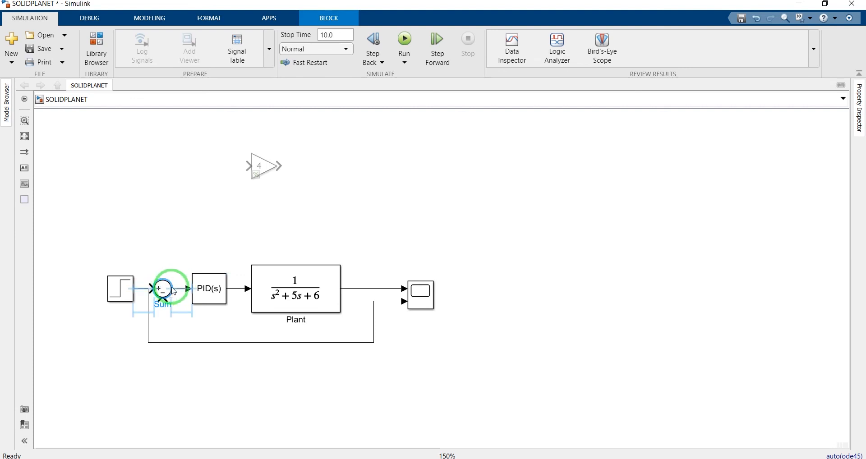
drag(171, 287, 175, 291)
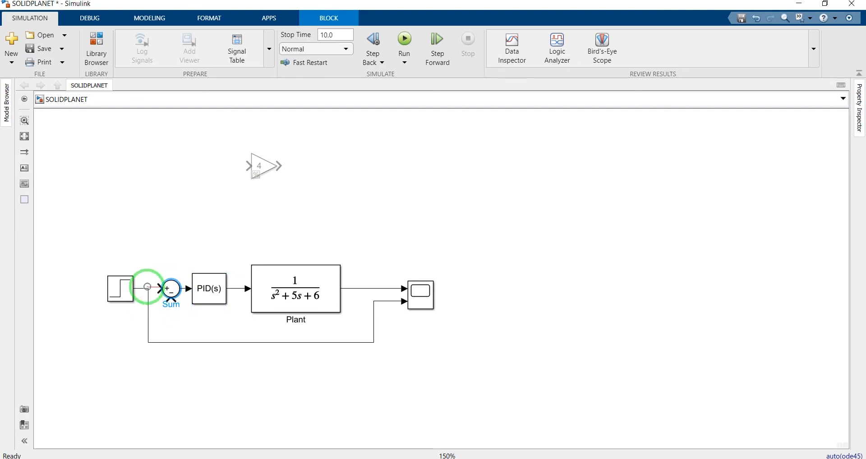
Connect the Sum's plus input to the Step branch point and feed the Plant output back to its minus input
drag(158, 289, 149, 289)
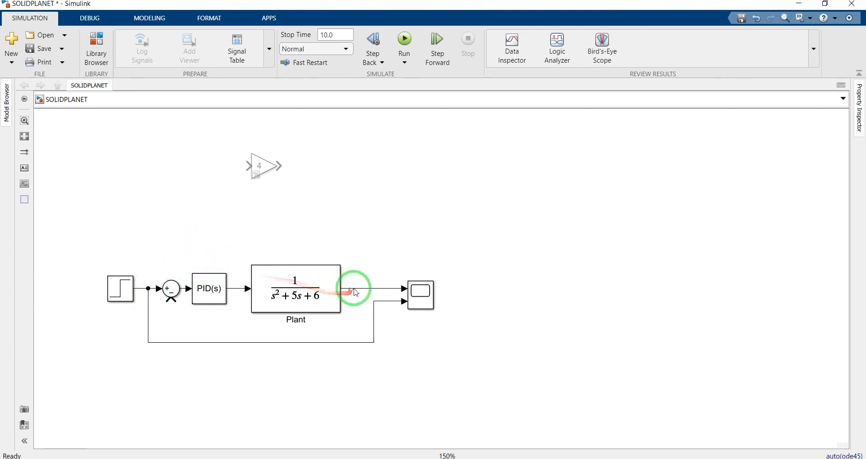
mouse_move(357, 292)
mouse_down()
mouse_move(349, 312)
mouse_move(218, 323)
mouse_move(171, 308)
mouse_up()
click(331, 221)
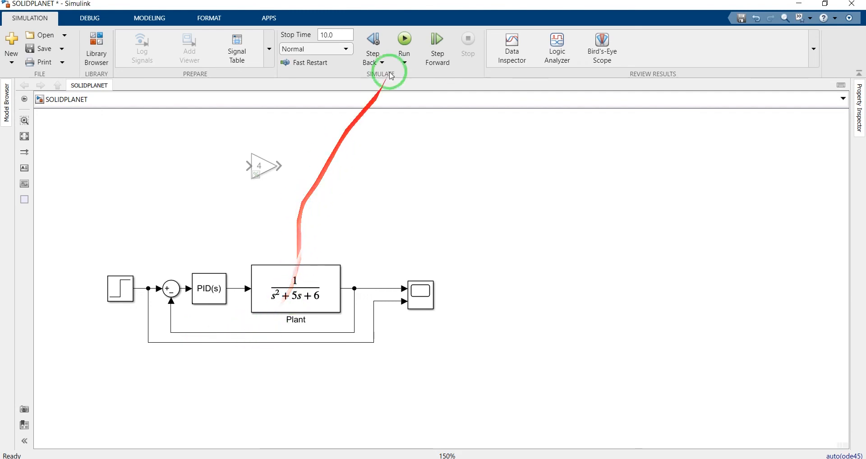
Run the simulation of the feedback loop and open the Scope to view the closed-loop step response
click(408, 41)
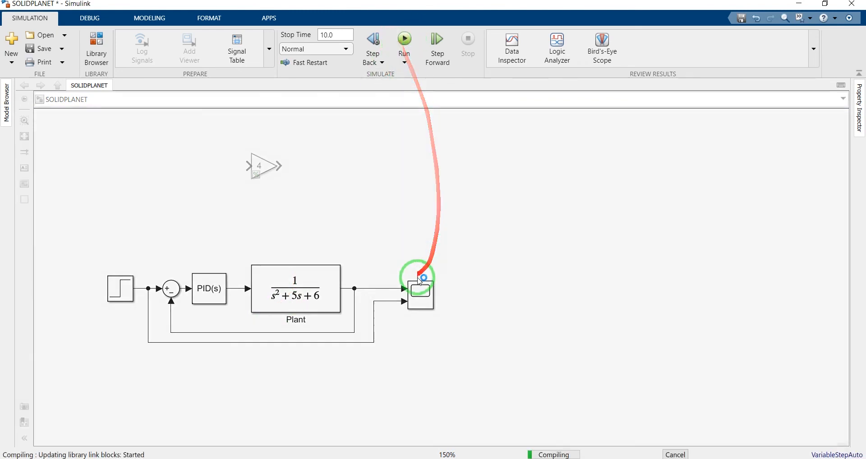
double_click(422, 299)
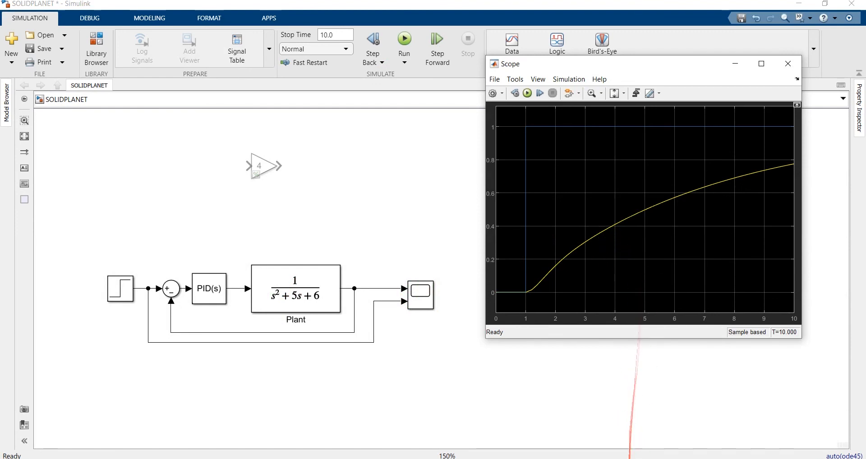
click(629, 458)
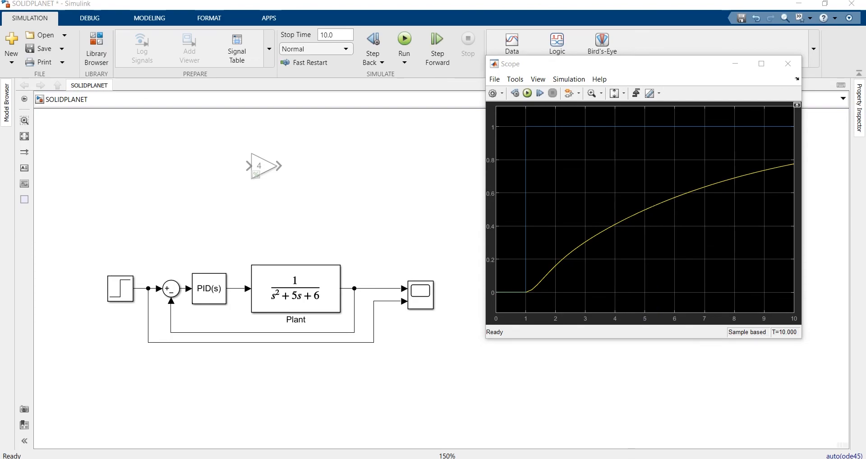